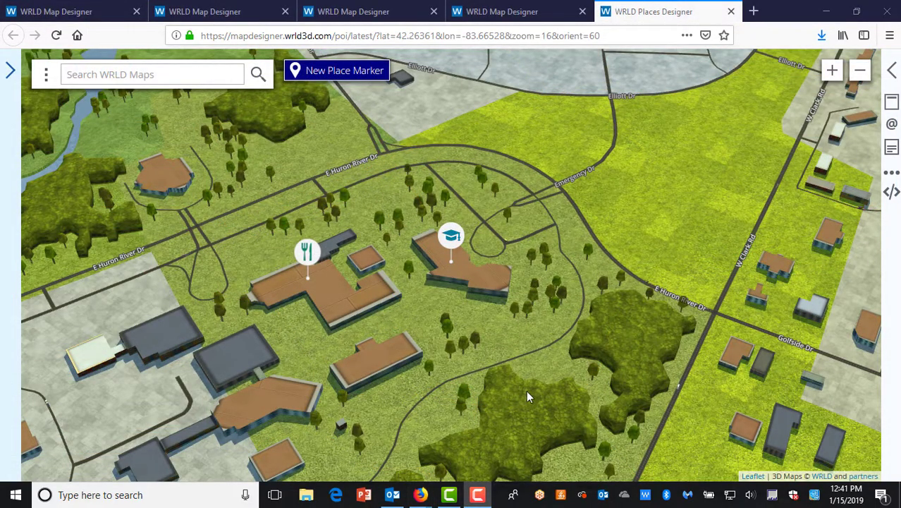
Inspect the Student Center and Morris Lawrence place markers and preview each place's information card
left_click(305, 254)
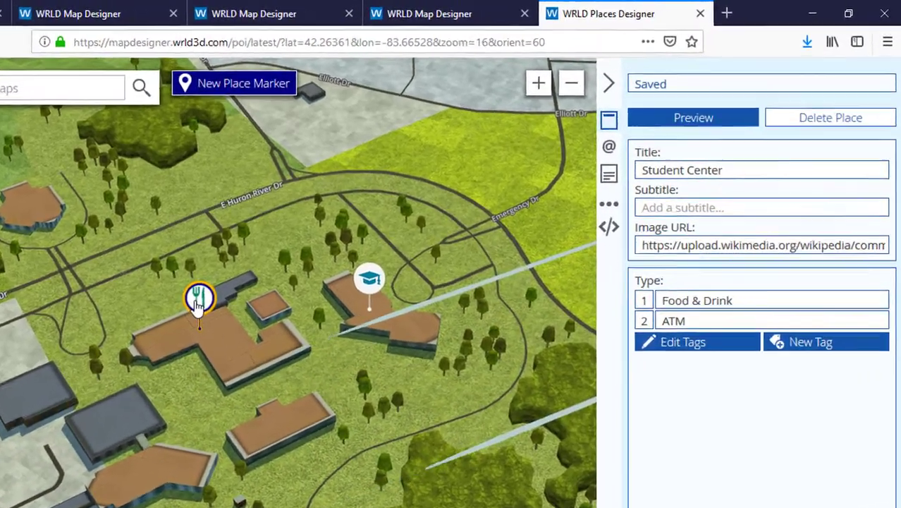
left_click(451, 237)
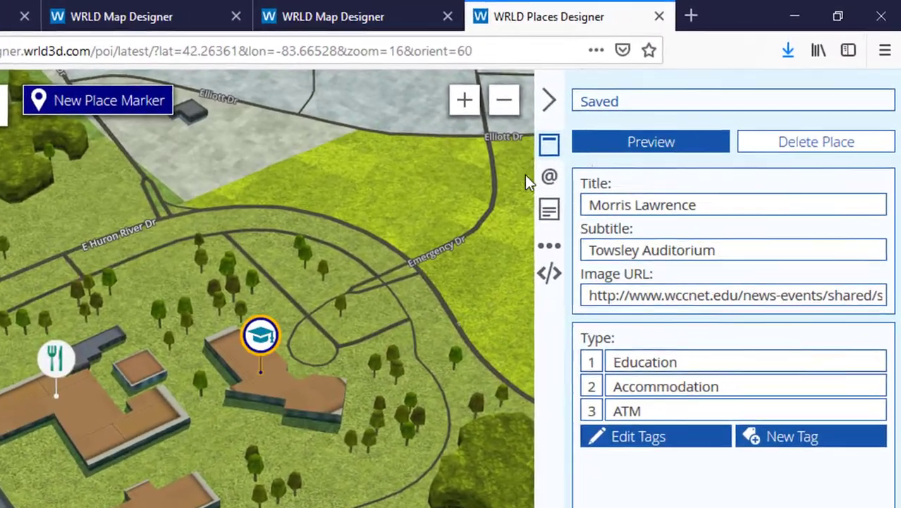
left_click(640, 141)
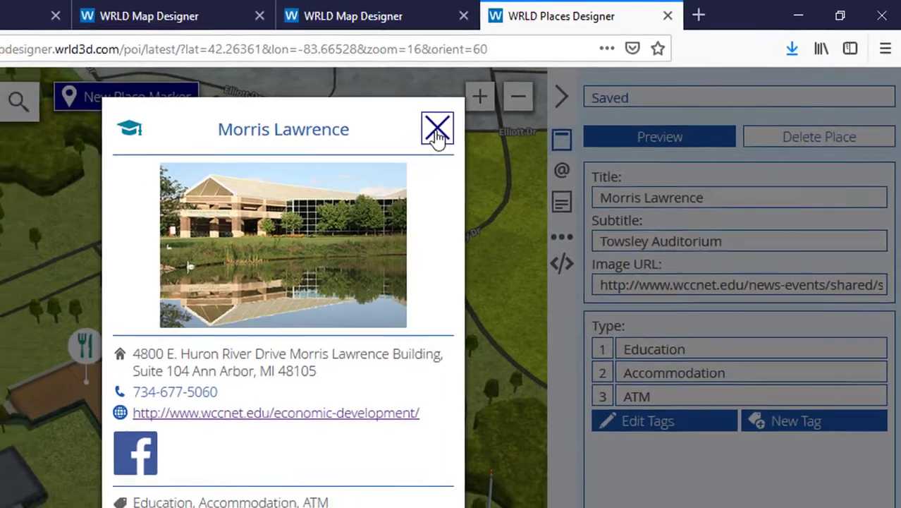
left_click(416, 136)
left_click(48, 360)
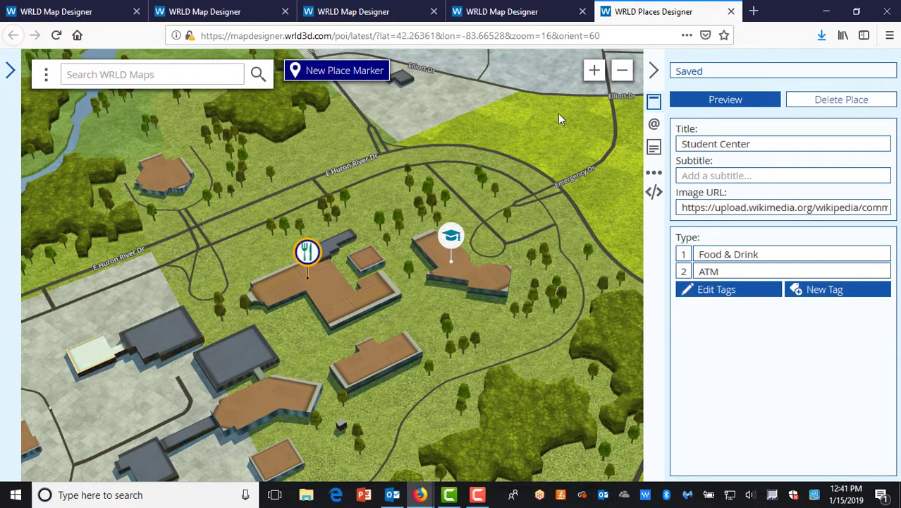
left_click(711, 100)
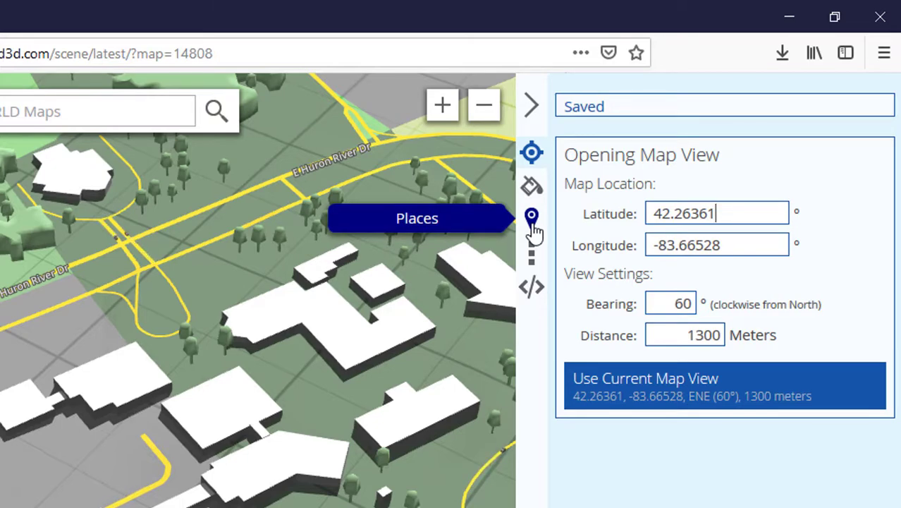
Open the management of the map's place collections and create a new places collection titled My College
left_click(532, 218)
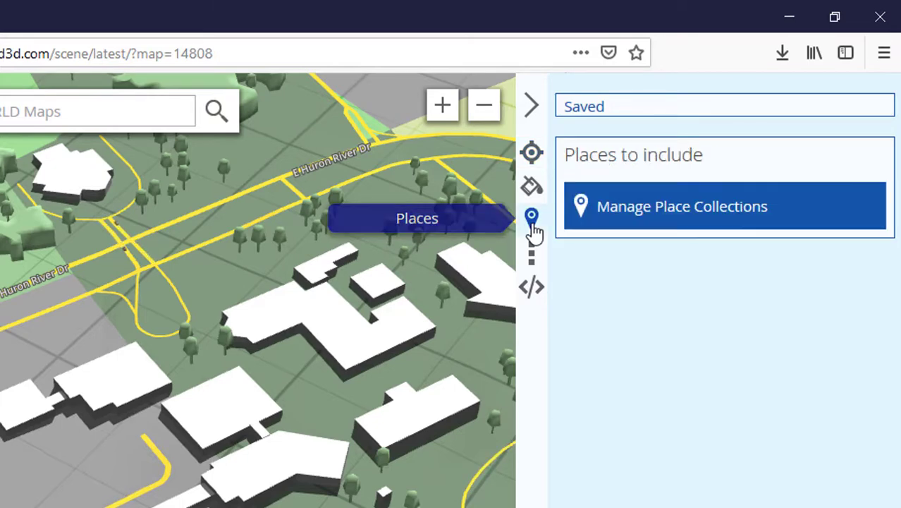
left_click(667, 220)
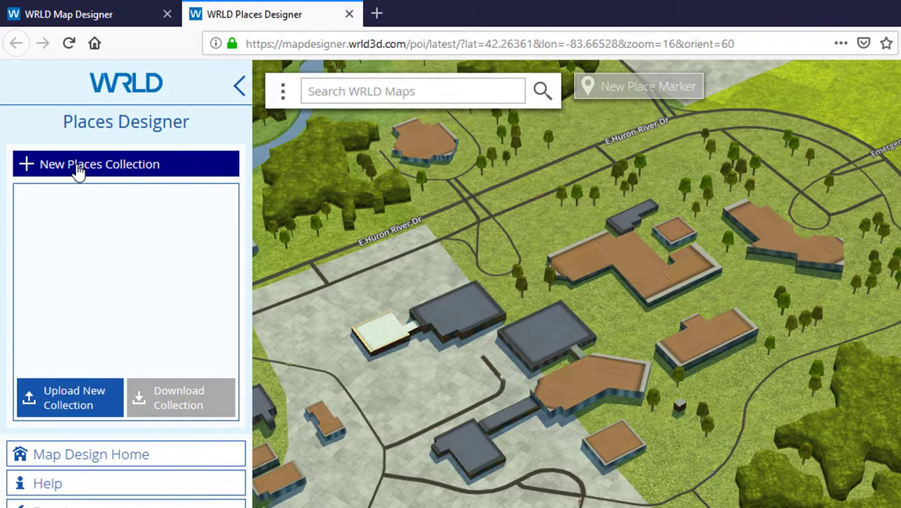
left_click(79, 170)
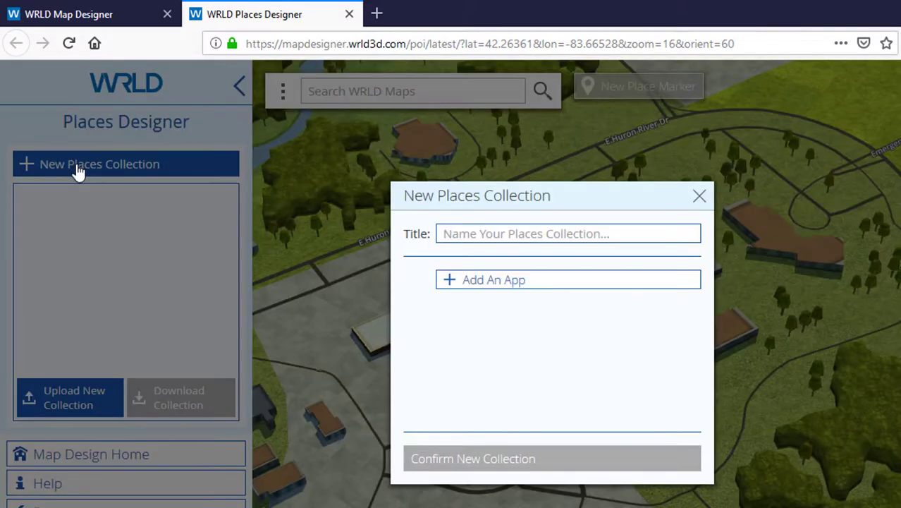
left_click(470, 234)
type("My College")
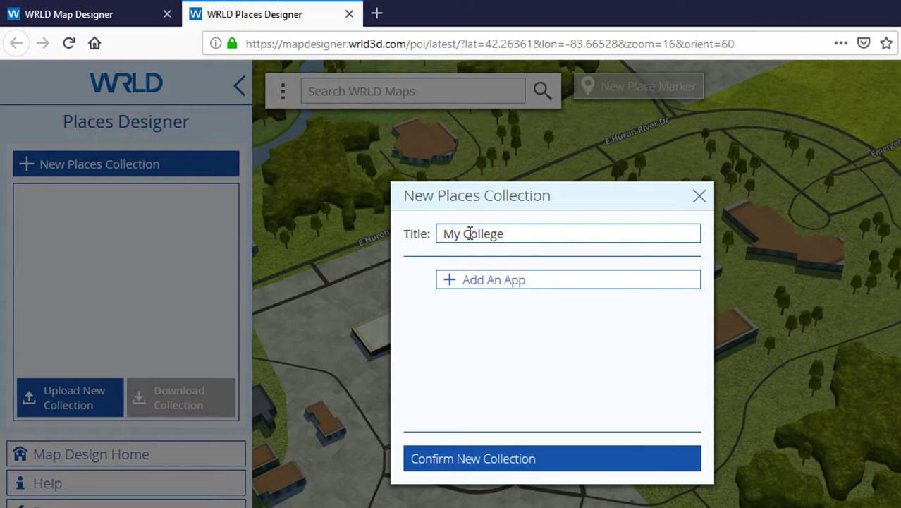
left_click(497, 460)
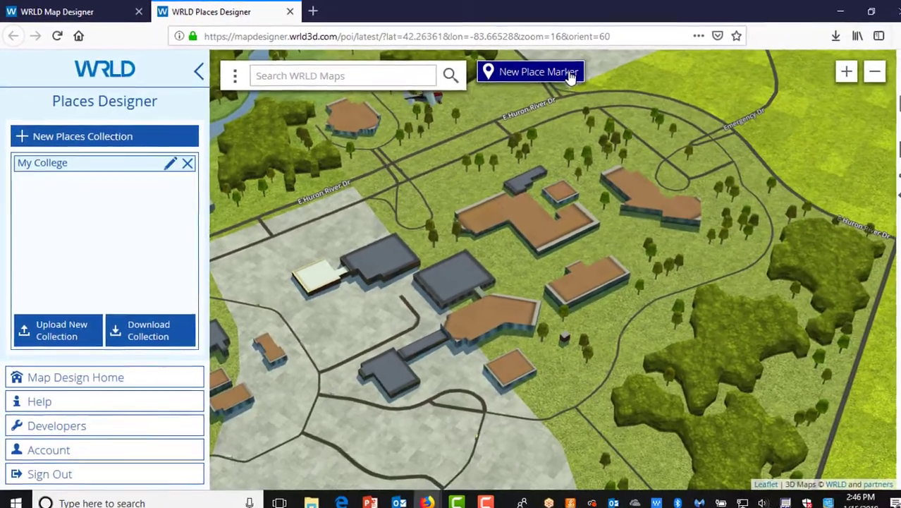
Add a new place marker and move it onto the brown-roofed building at the northeast of the campus
left_click(832, 105)
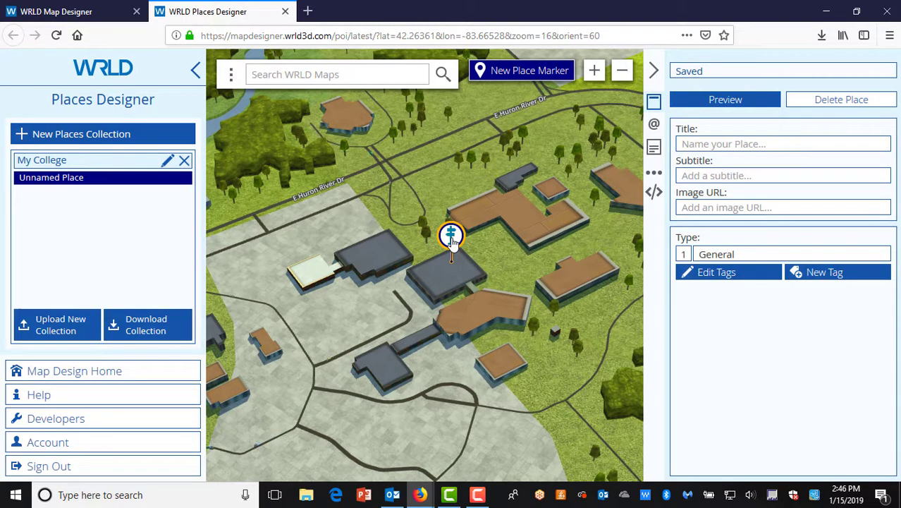
mouse_move(453, 241)
left_mouse_down()
mouse_move(541, 224)
mouse_move(603, 182)
mouse_move(614, 150)
left_mouse_up()
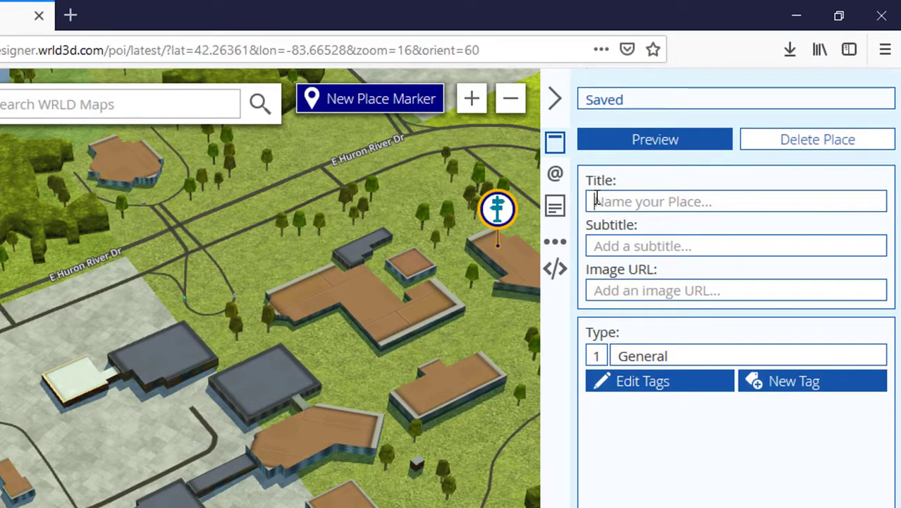
Give the new place the title Morris Lawrence Building and the subtitle Towsley Auditorium
left_click(596, 201)
type("Morris ")
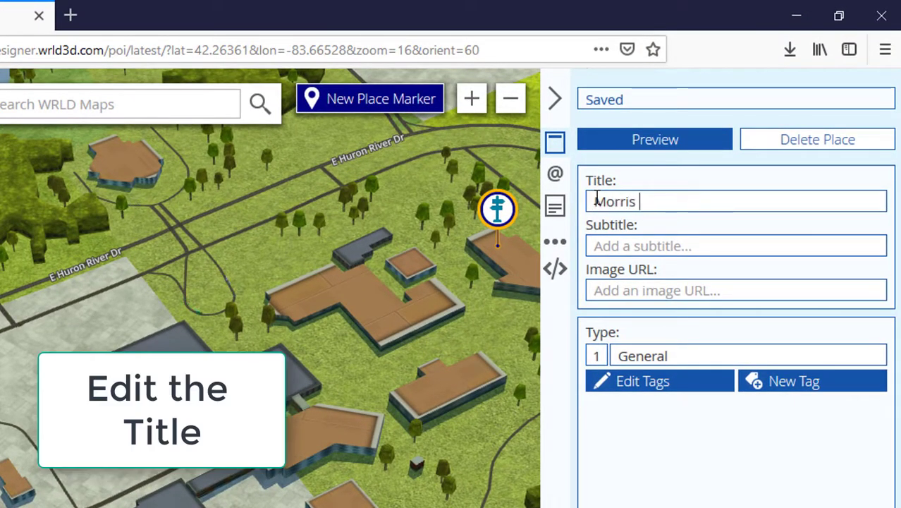
type("Lawrence Building")
left_click(596, 246)
type("To")
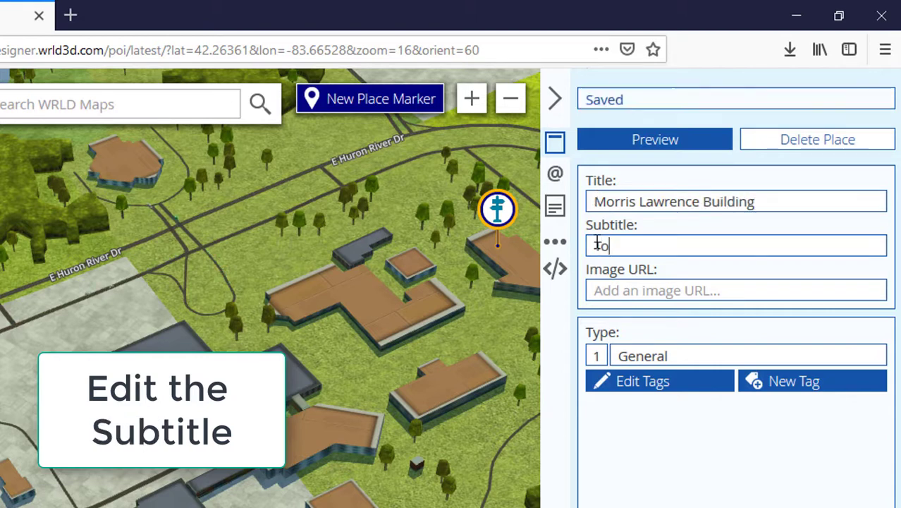
type("wsley Auditorium")
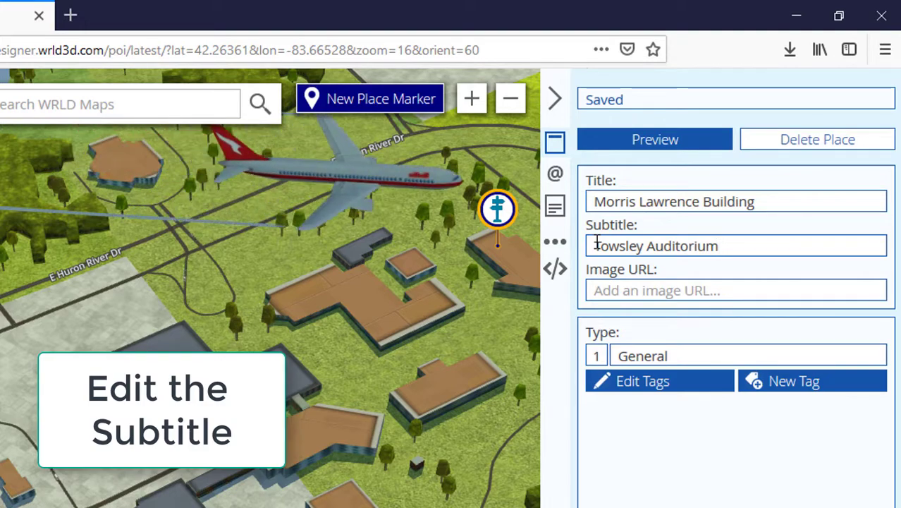
Search Google Images for "washtenaw community college student center building" and open the Wikimedia night photo of the Student Center at full size
left_click(602, 293)
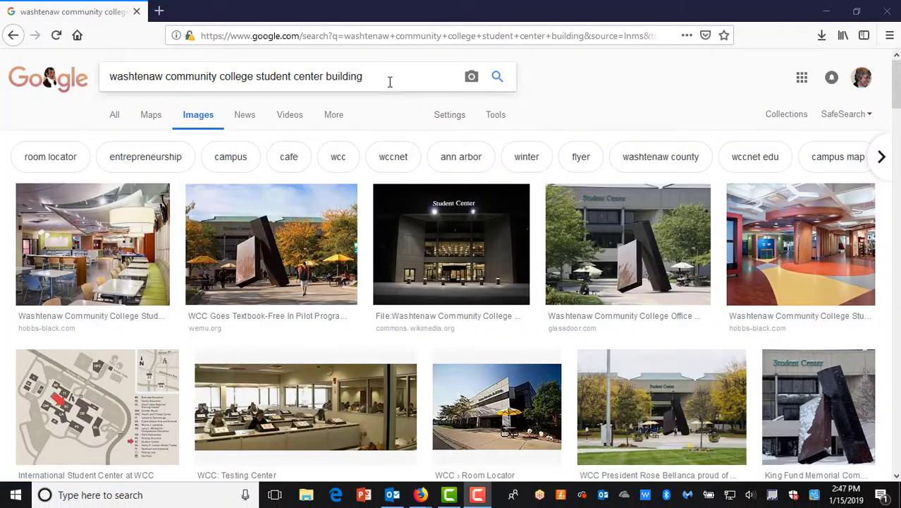
left_click(497, 76)
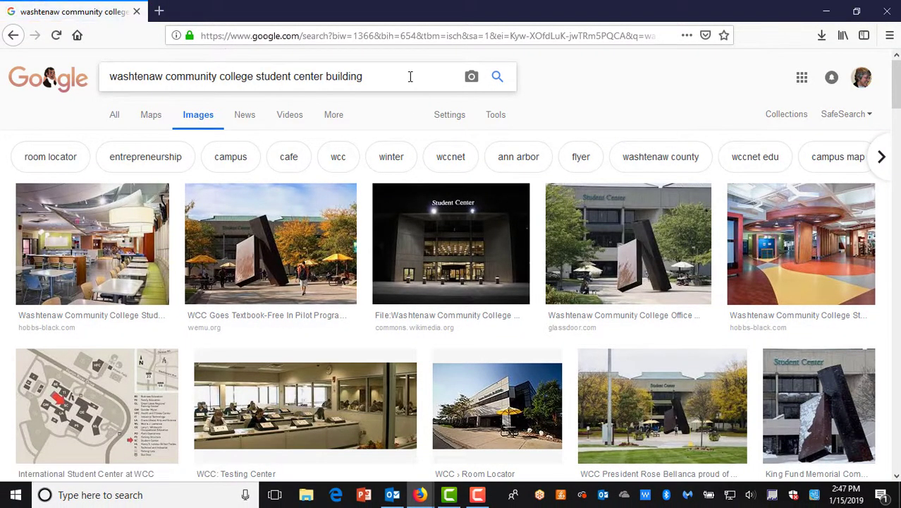
left_click(444, 252)
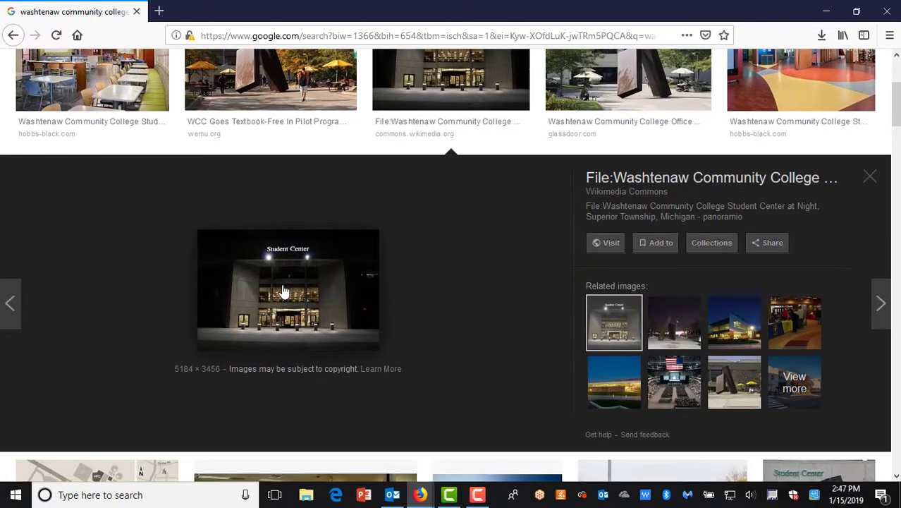
left_click(282, 291)
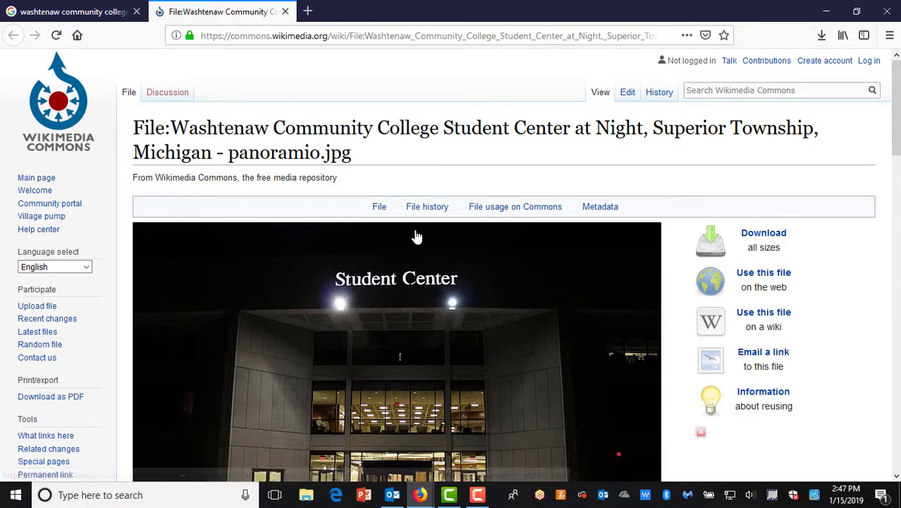
left_click(261, 251)
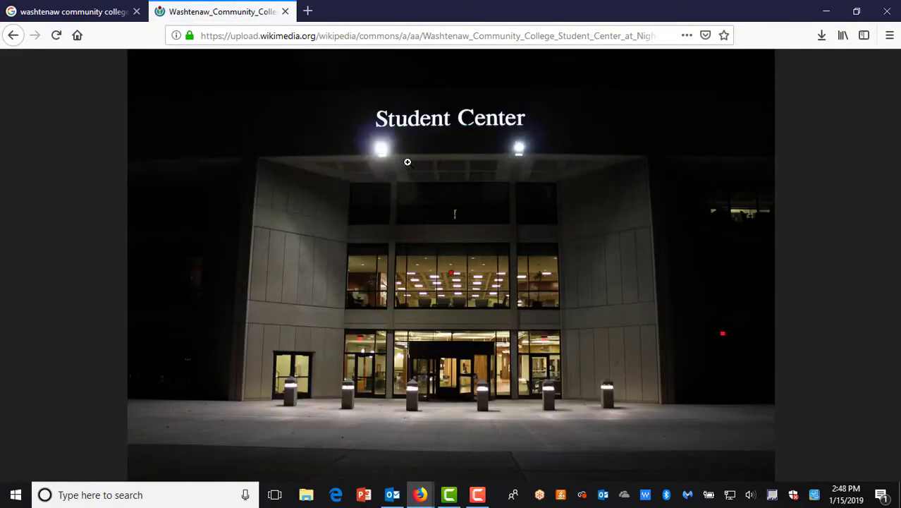
Copy the web address of the full-size Student Center photo and paste it as the new place's image URL
double_click(309, 36)
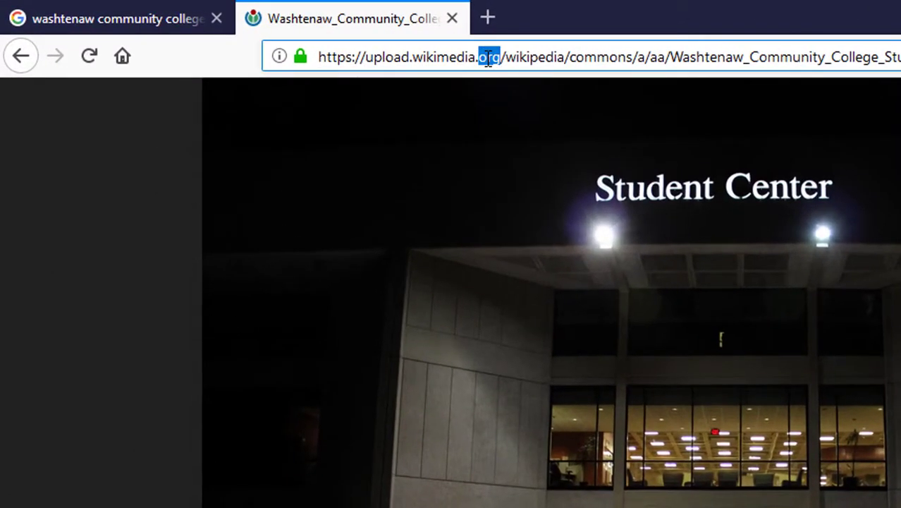
left_click(488, 58)
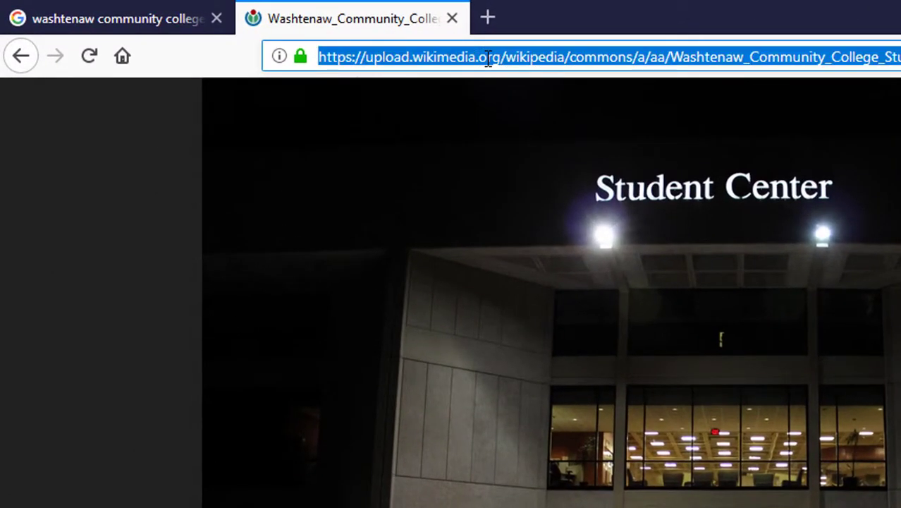
right_click(488, 58)
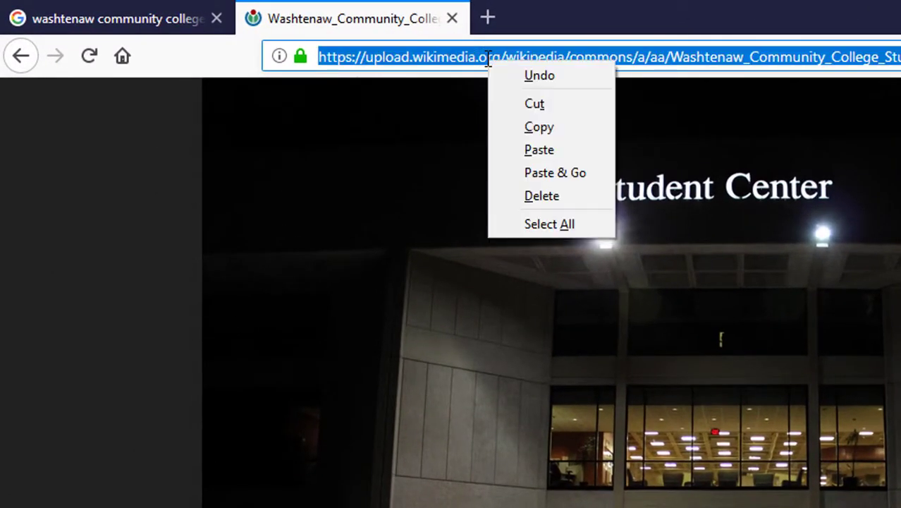
left_click(521, 128)
key("alt+Tab")
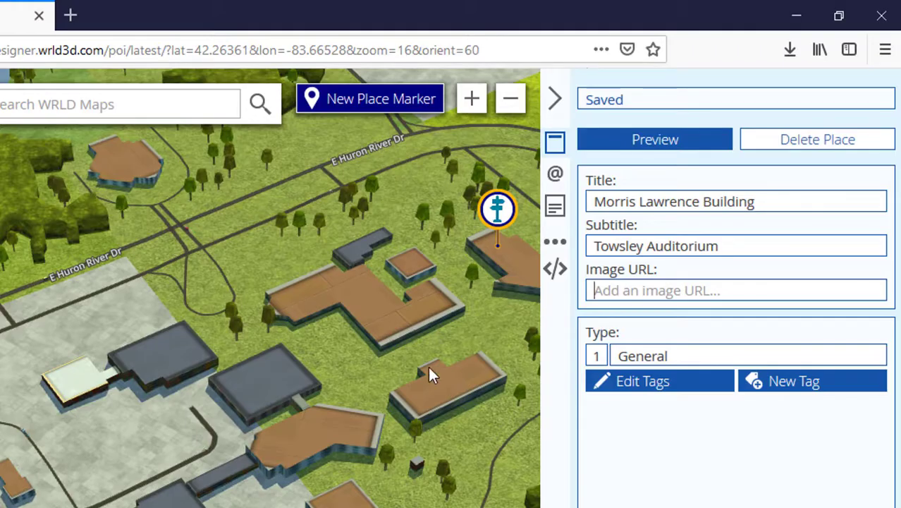
right_click(594, 284)
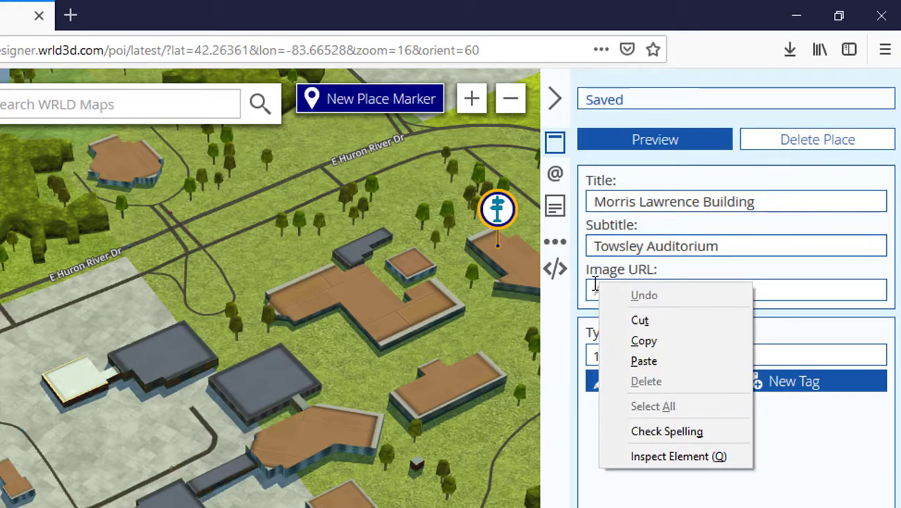
left_click(643, 361)
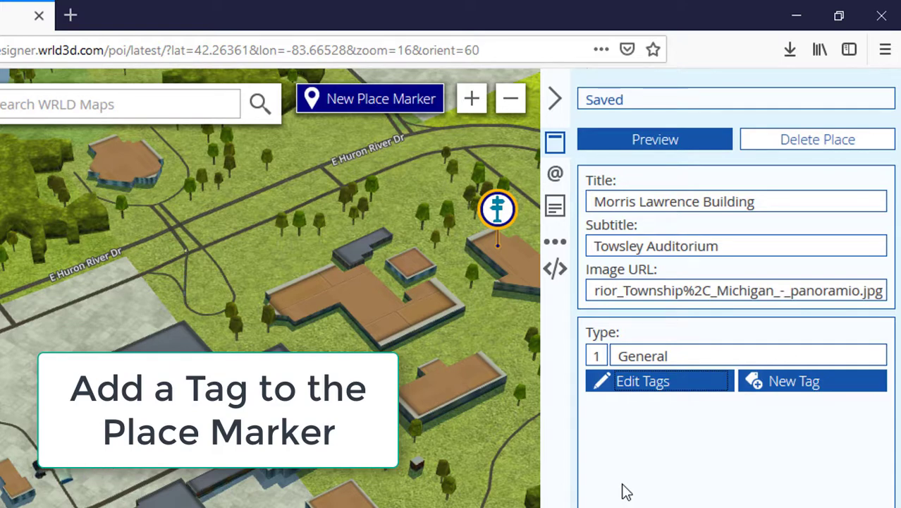
Add the tags Education, Accommodation and ATM to the place and remove its General tag
left_click(639, 382)
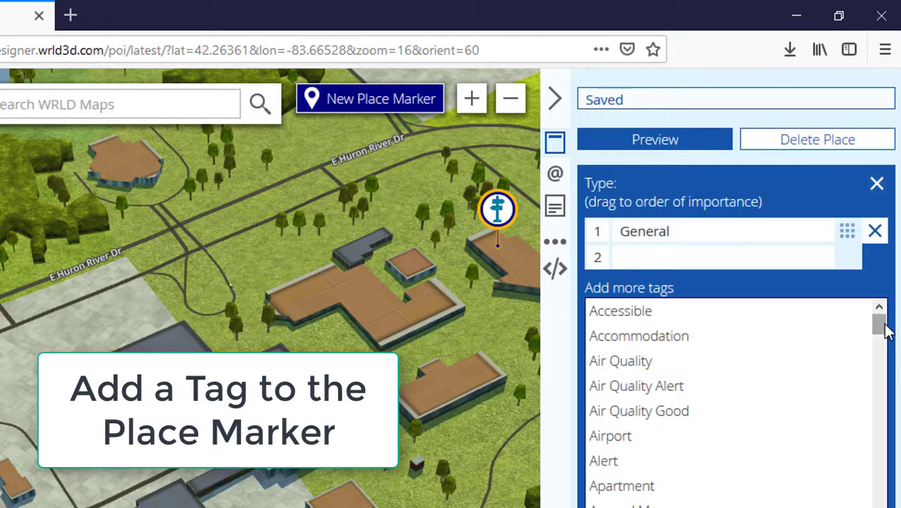
left_click_drag(882, 326, 878, 398)
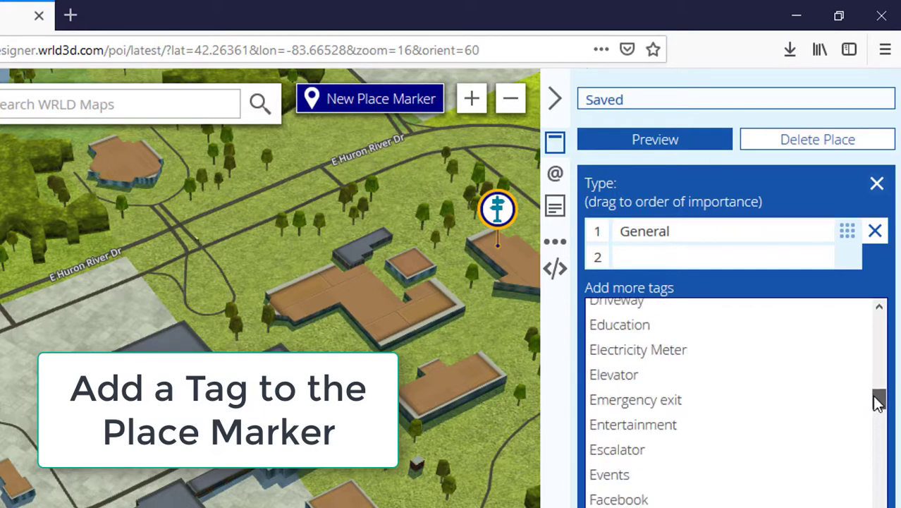
left_click(670, 340)
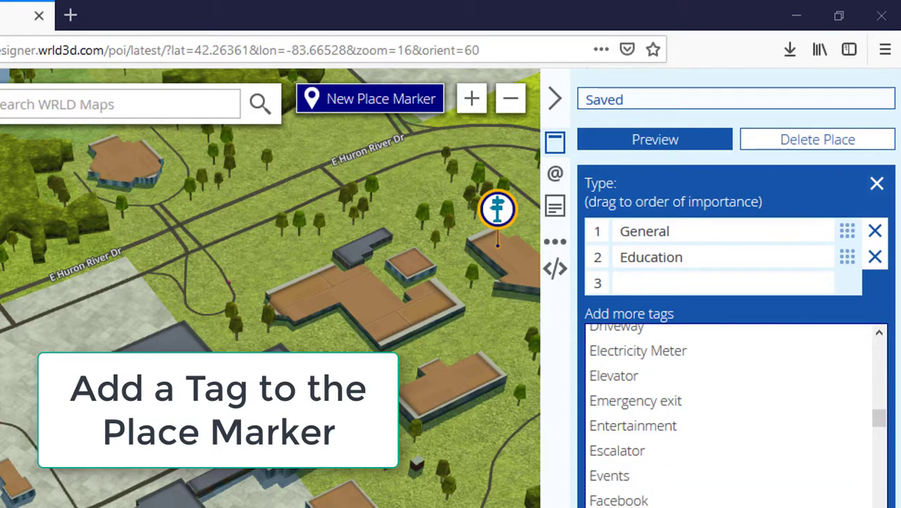
left_click_drag(879, 416, 893, 358)
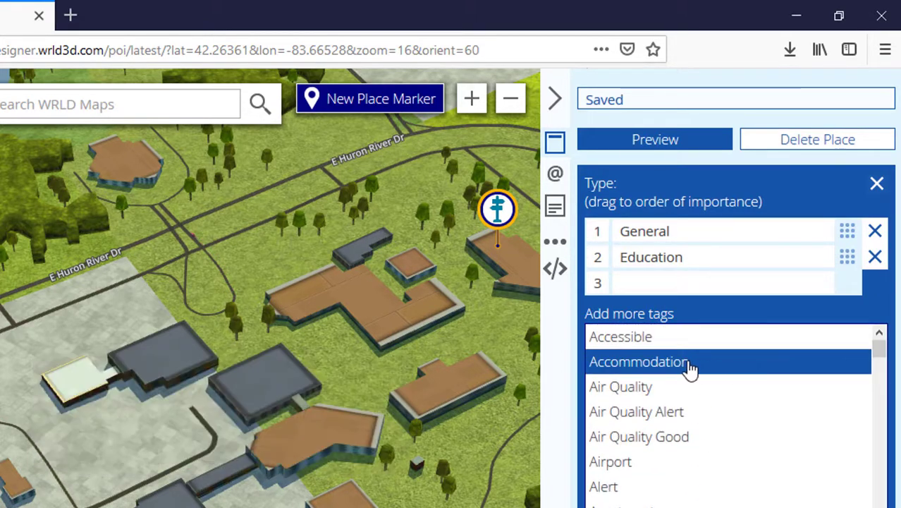
left_click(688, 363)
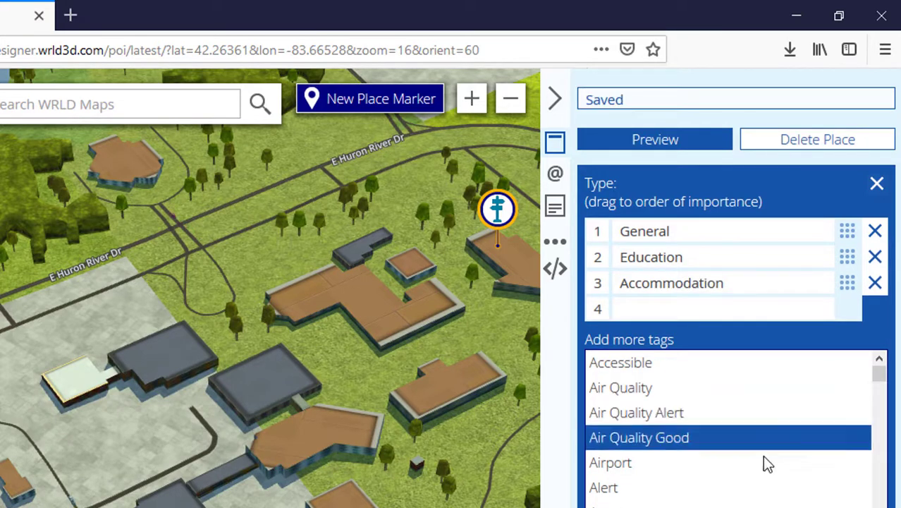
left_click(776, 506)
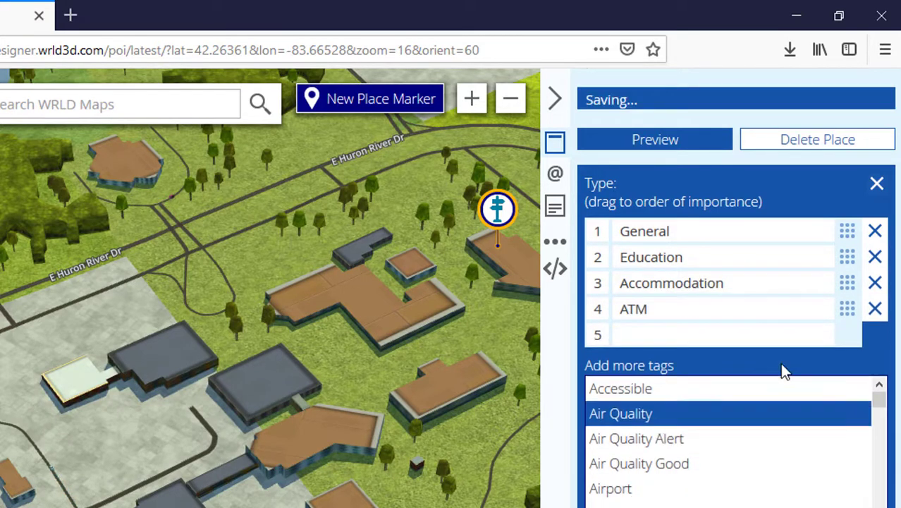
left_click(875, 232)
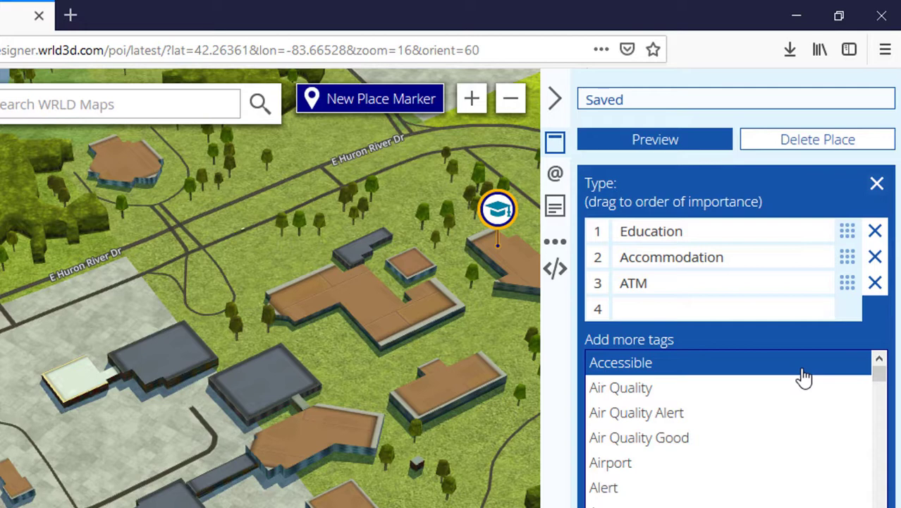
left_click(877, 186)
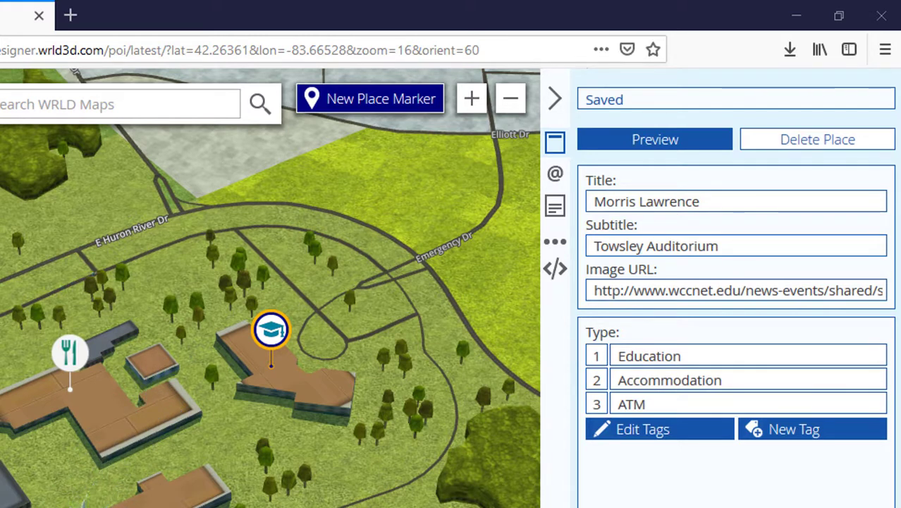
Show the contact details of the Morris Lawrence place
left_click(555, 174)
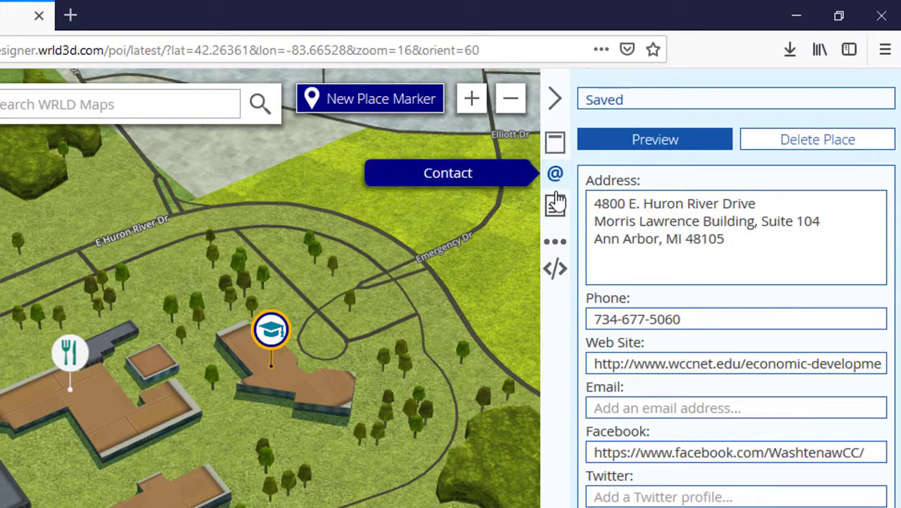
Review the address, phone, website and Facebook fields of the Morris Lawrence place, and its description text
left_click(754, 242)
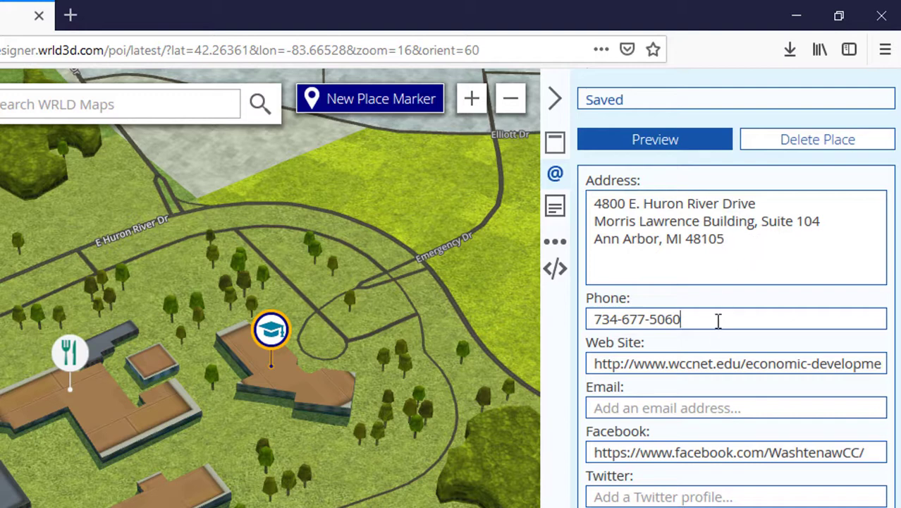
left_click(718, 321)
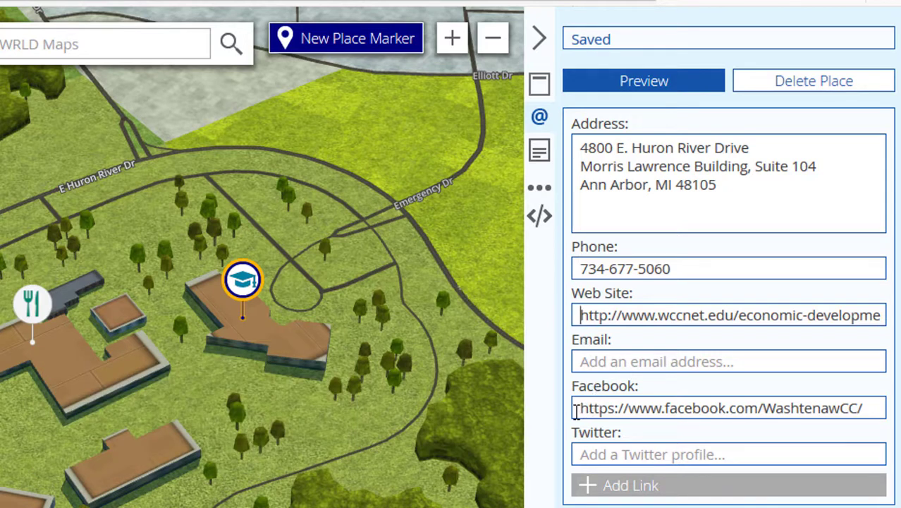
left_click_drag(577, 408, 863, 407)
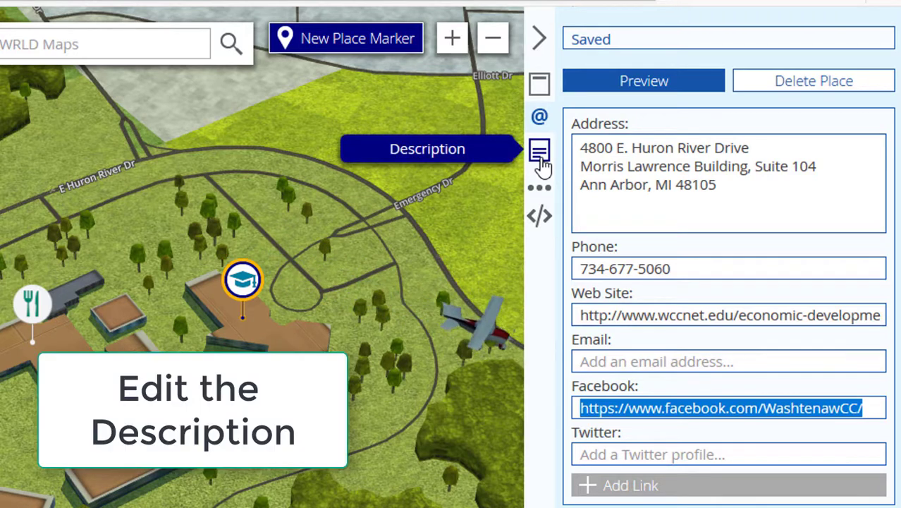
left_click(541, 162)
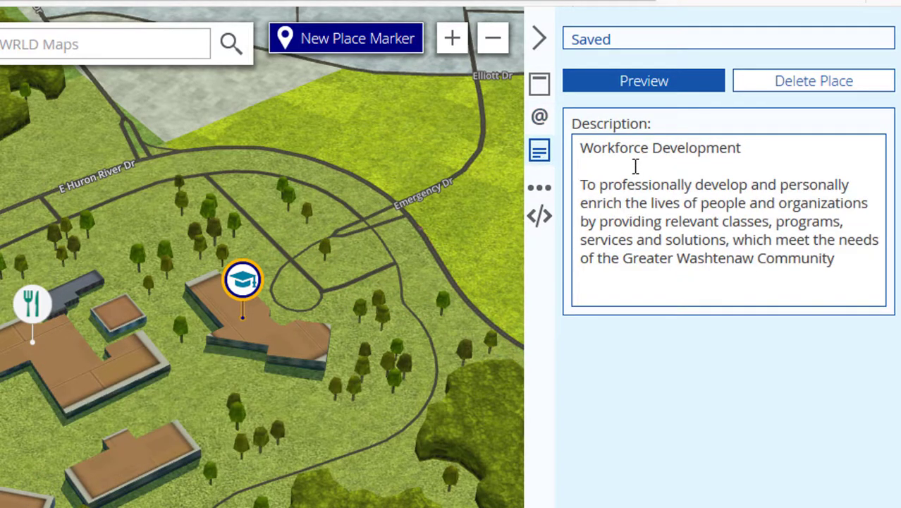
left_click(635, 165)
Return to the title and tag details of the Morris Lawrence place, preview its place card and close the preview
left_click(539, 86)
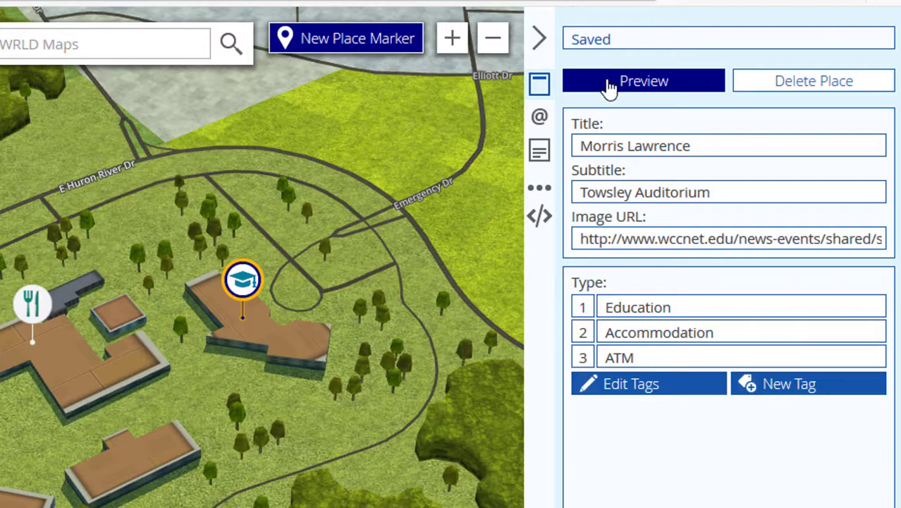
left_click(610, 86)
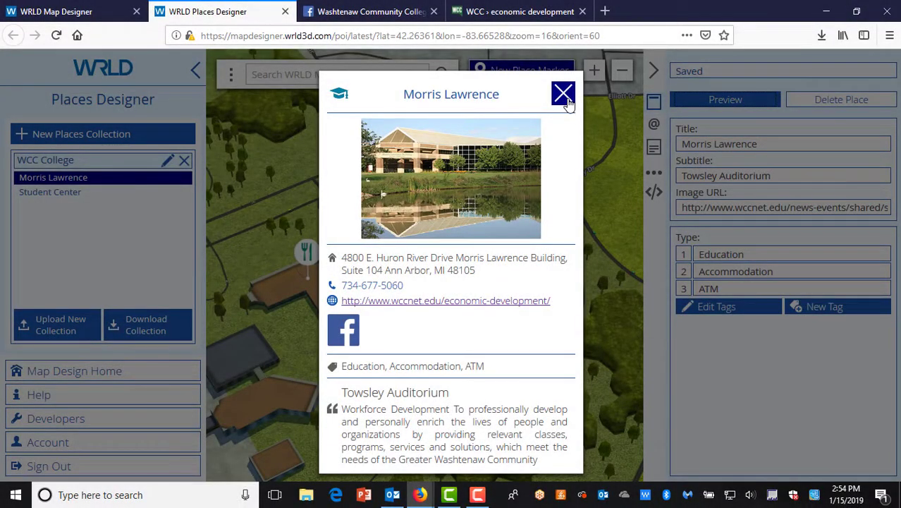
left_click(567, 100)
Preview the Student Center place card, close it and collapse the WCC College collection
left_click(61, 193)
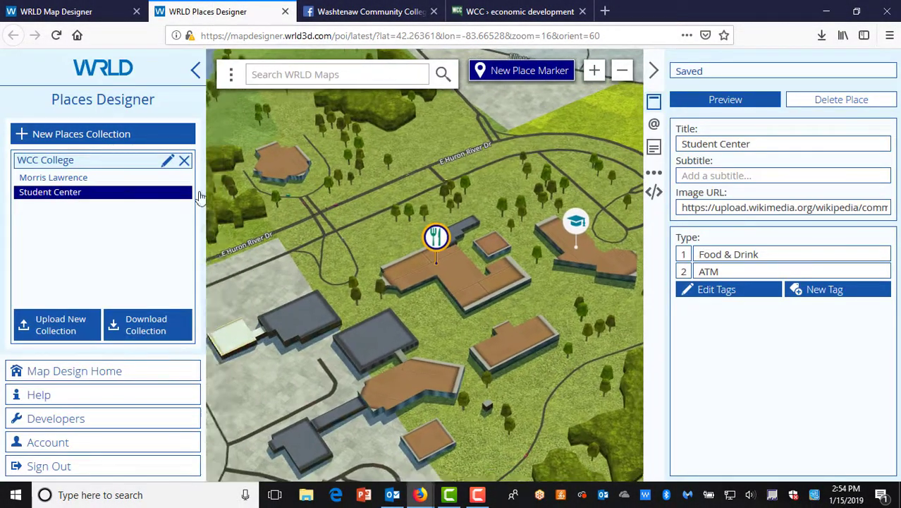
left_click(709, 106)
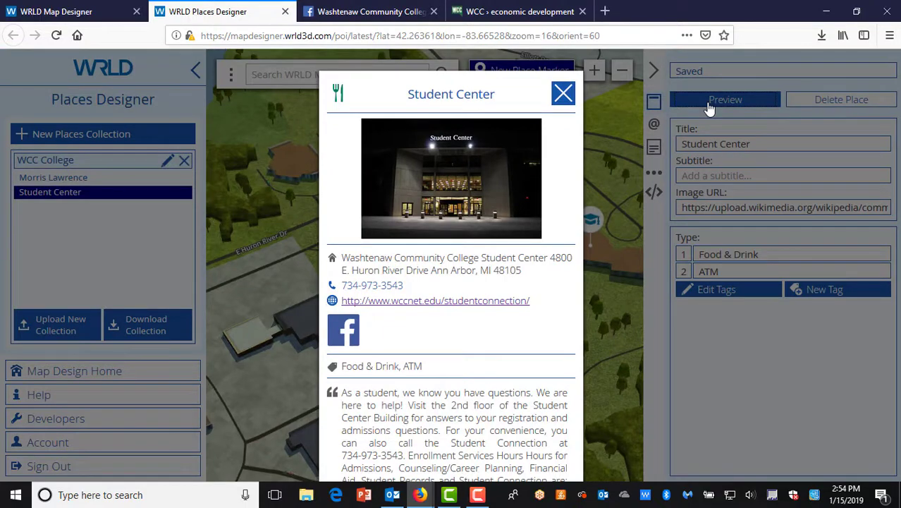
left_click(564, 94)
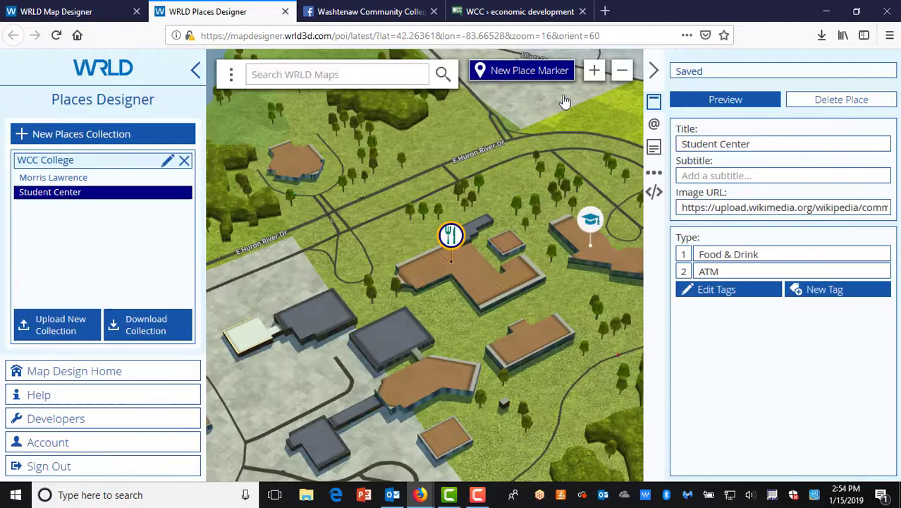
left_click(99, 167)
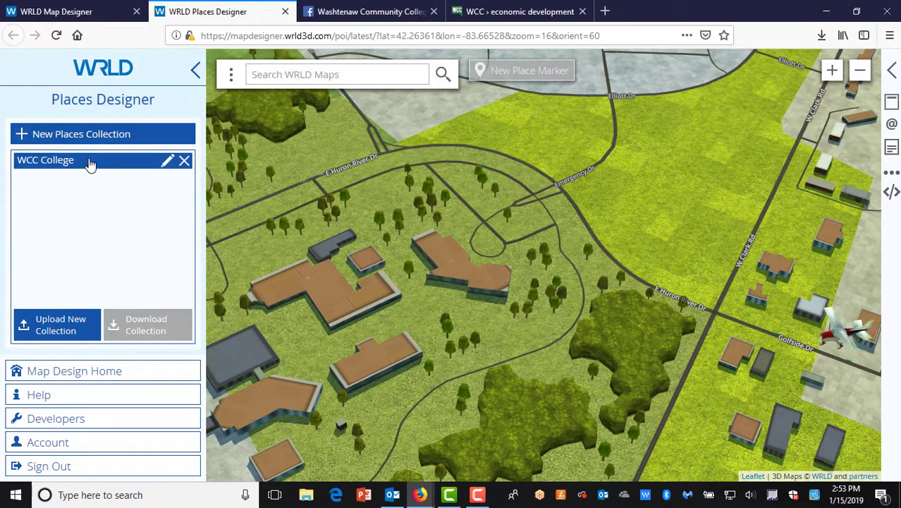